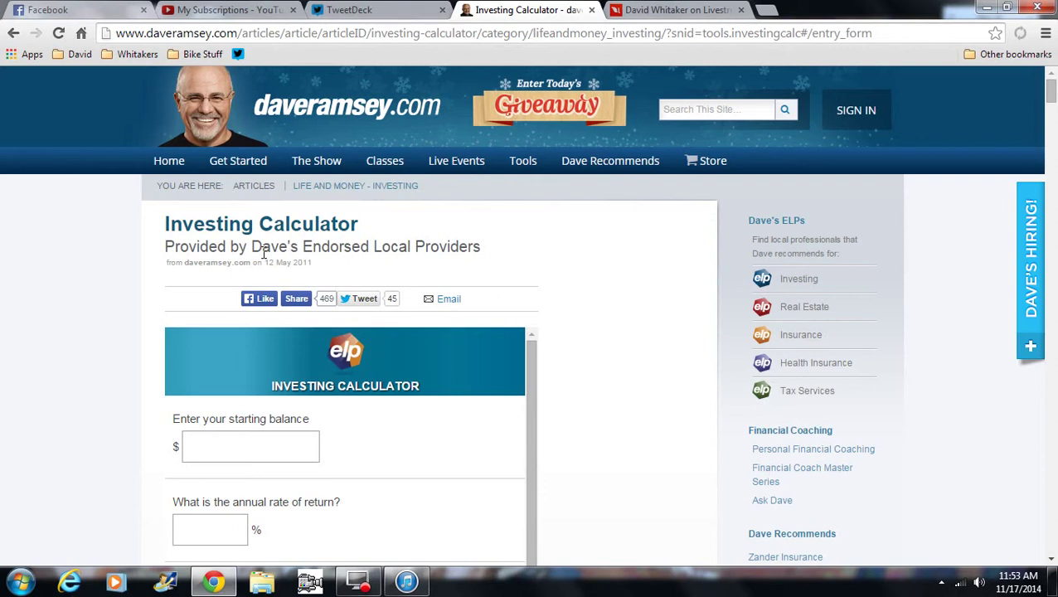
Enter 1000.00 in the 'Enter your starting balance' field.
scroll(157, 377, down, 1)
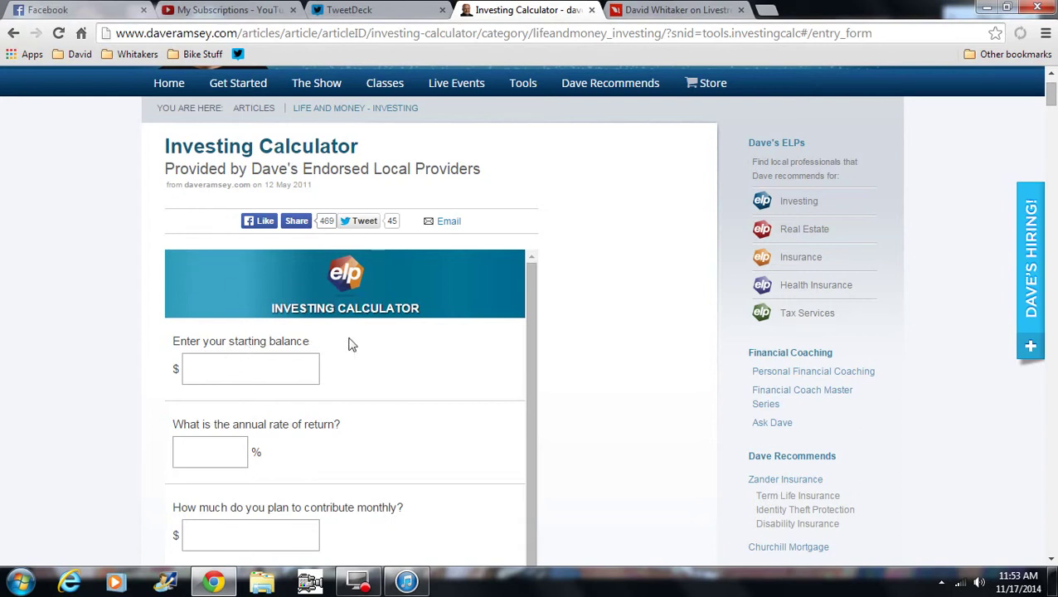
click(240, 367)
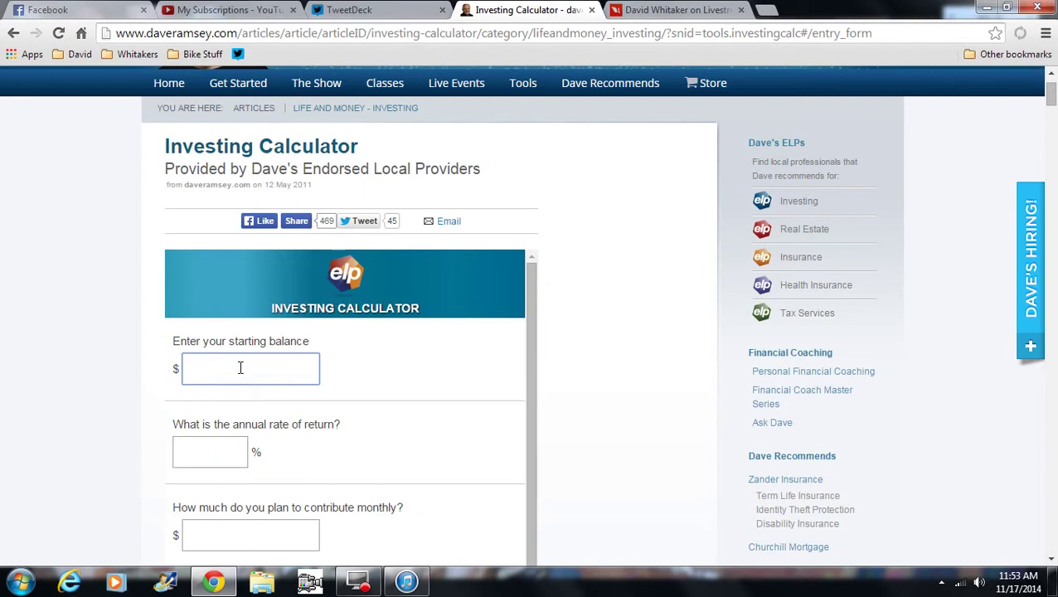
text(1000.00)
Set the annual rate of return to 9%.
scroll(136, 424, down, 1)
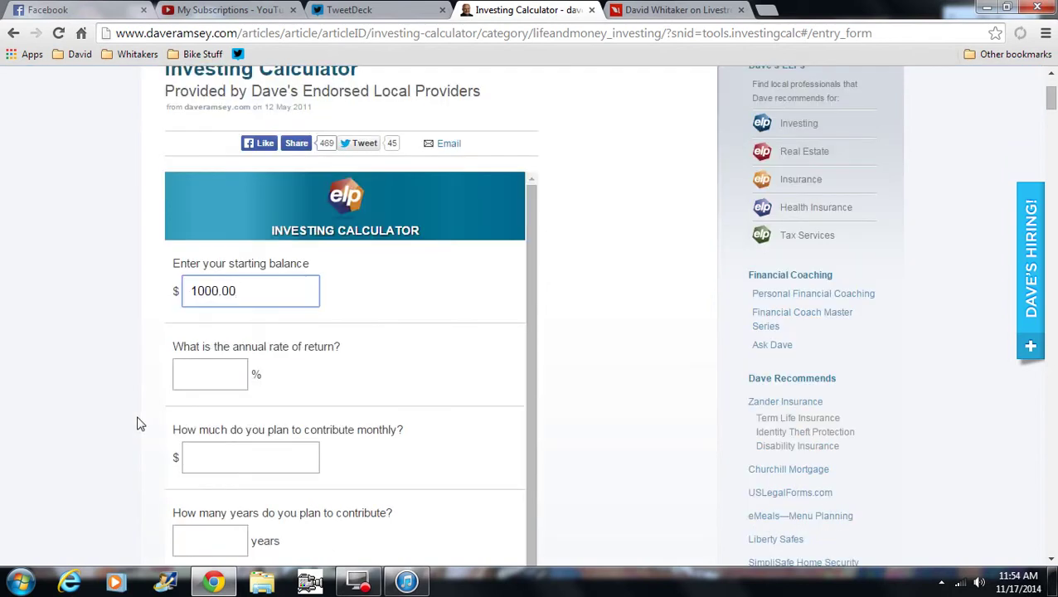
click(183, 375)
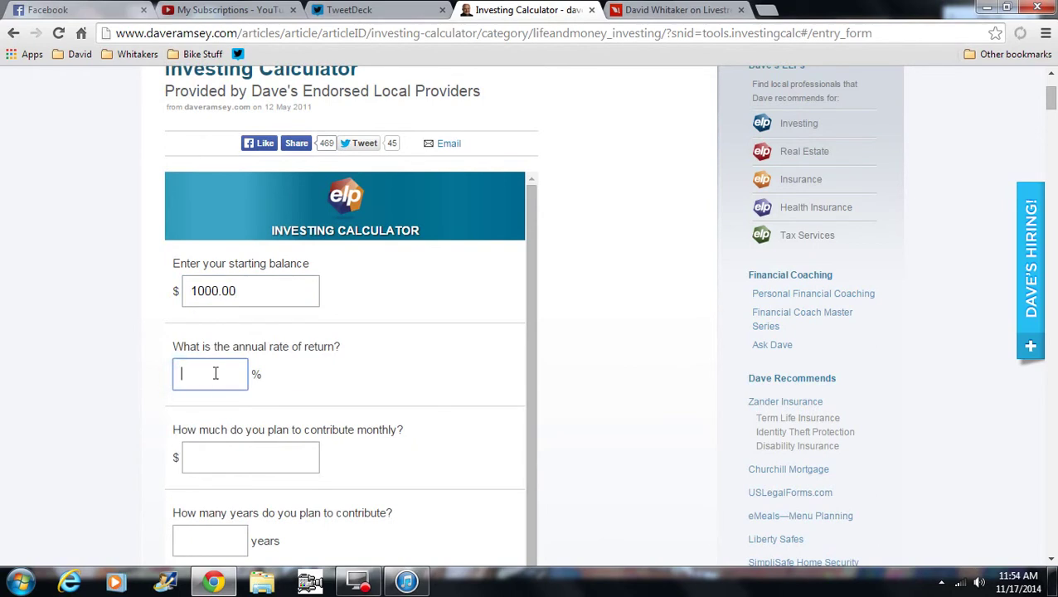
text(10)
key(BackSpace)
key(BackSpace)
text(9)
Set the monthly contribution to 0.
click(224, 457)
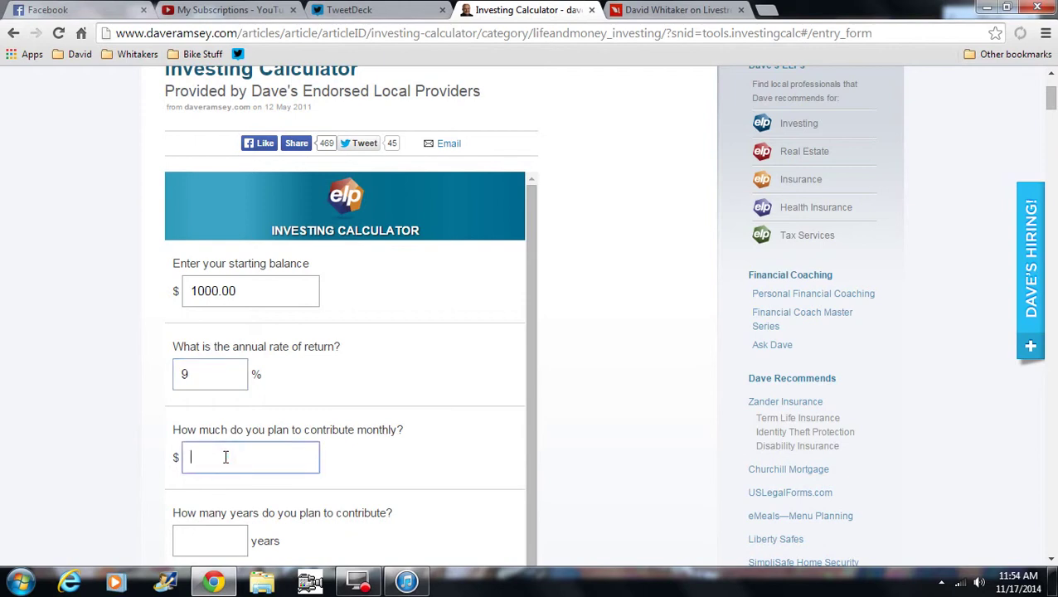
text(0)
key(BackSpace)
text(-1)
click(218, 469)
key(BackSpace)
text(8)
key(BackSpace)
key(BackSpace)
text(0)
click(213, 535)
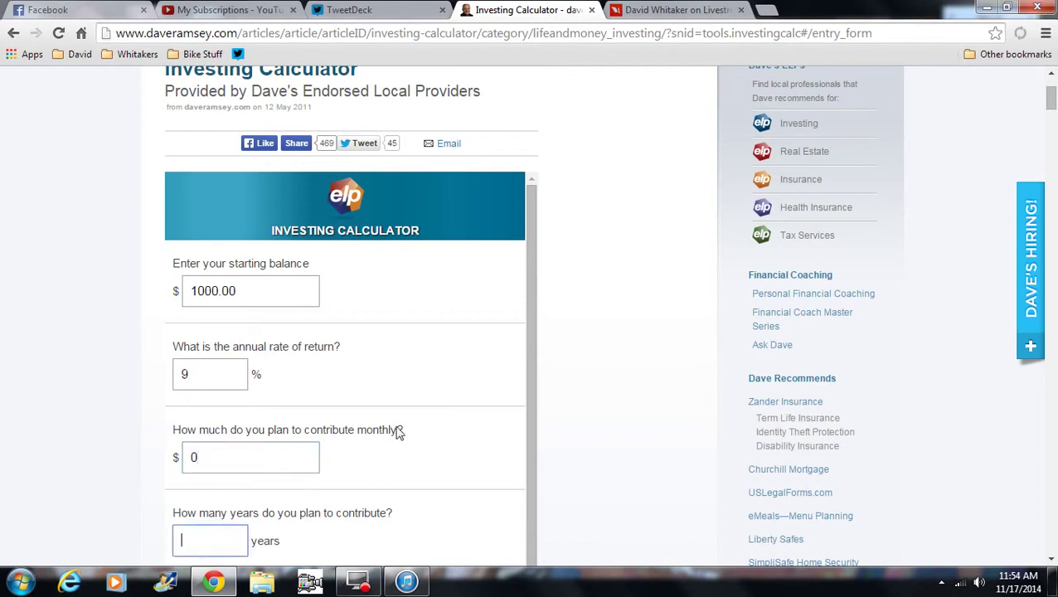
Change the rate of return from 9 to 10 and enter 59 in the 'worth in … years' field.
scroll(407, 416, down, 3)
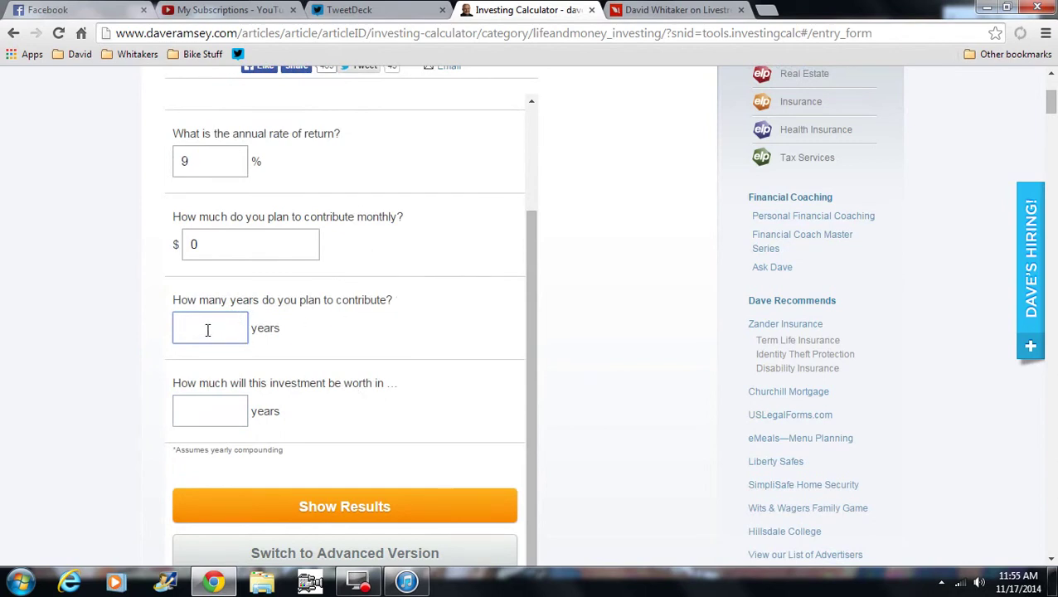
click(214, 404)
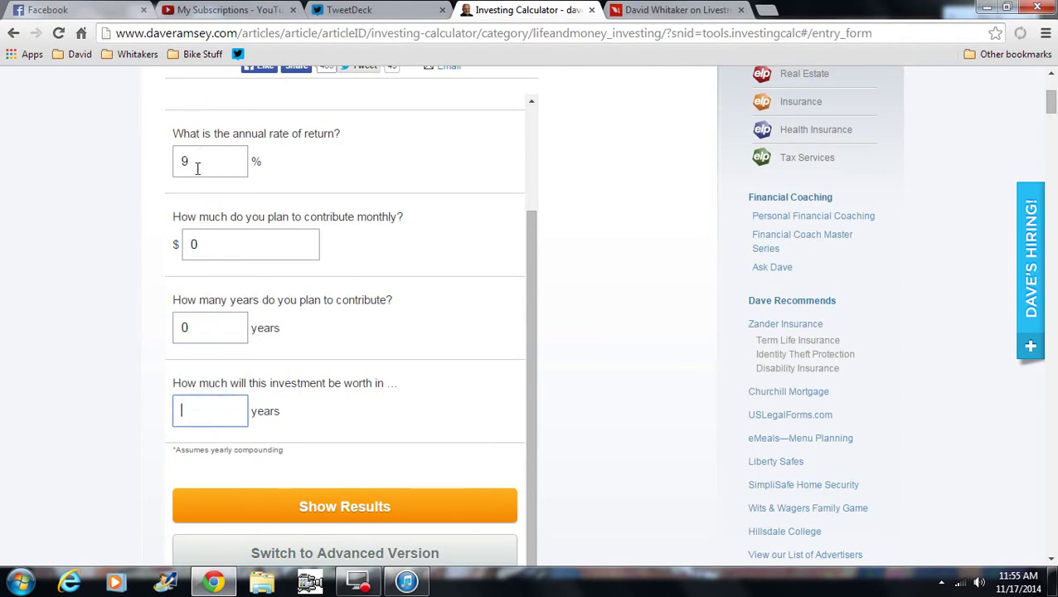
click(197, 168)
key(BackSpace)
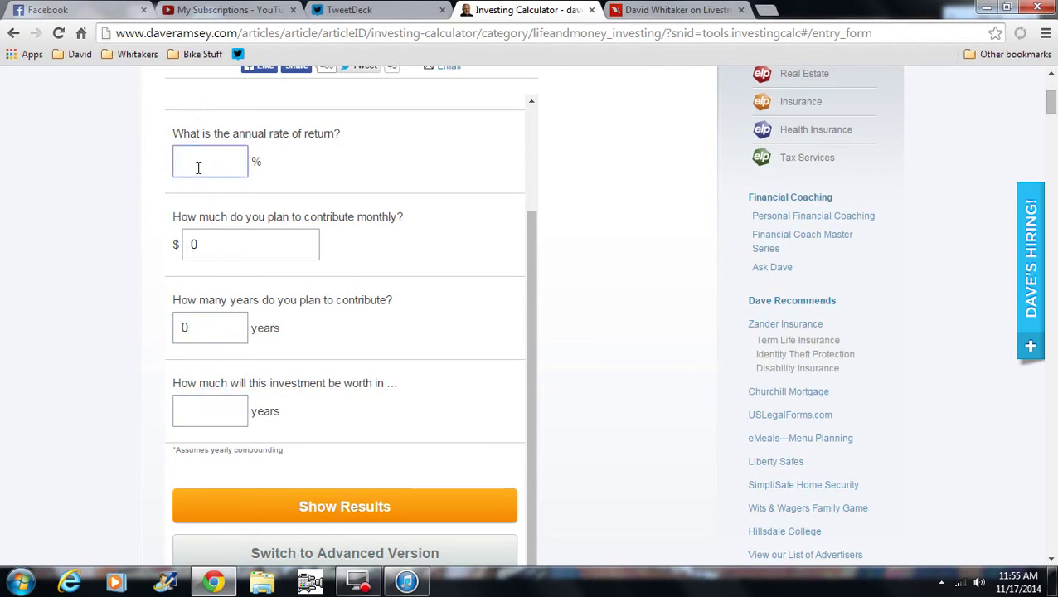
text(10)
click(204, 402)
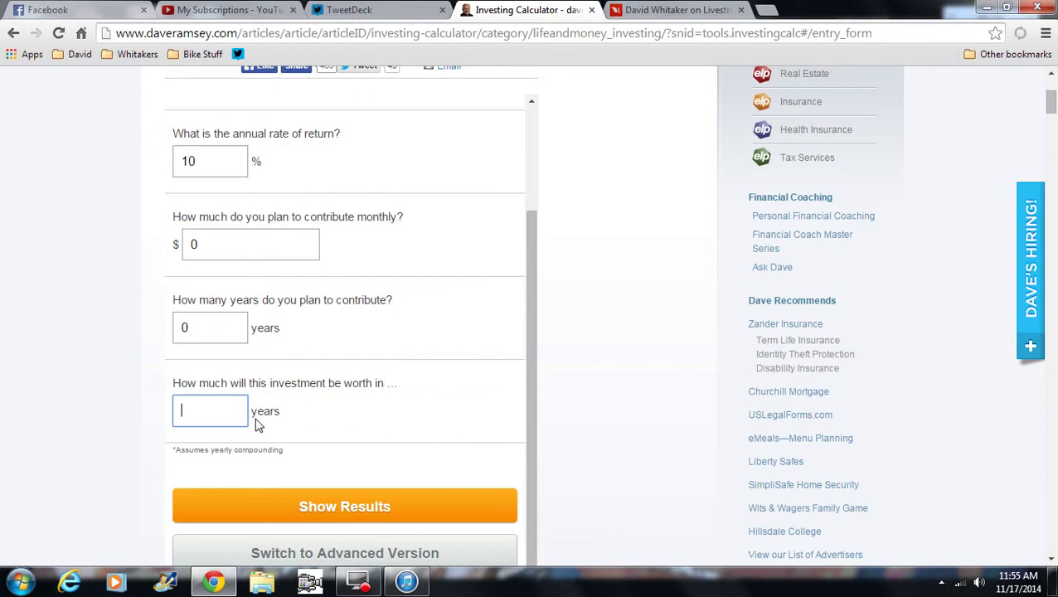
text(59)
Show results: $276,801.99 after 59 years, with $275,801.99 interest and $0.00 contributions.
click(352, 504)
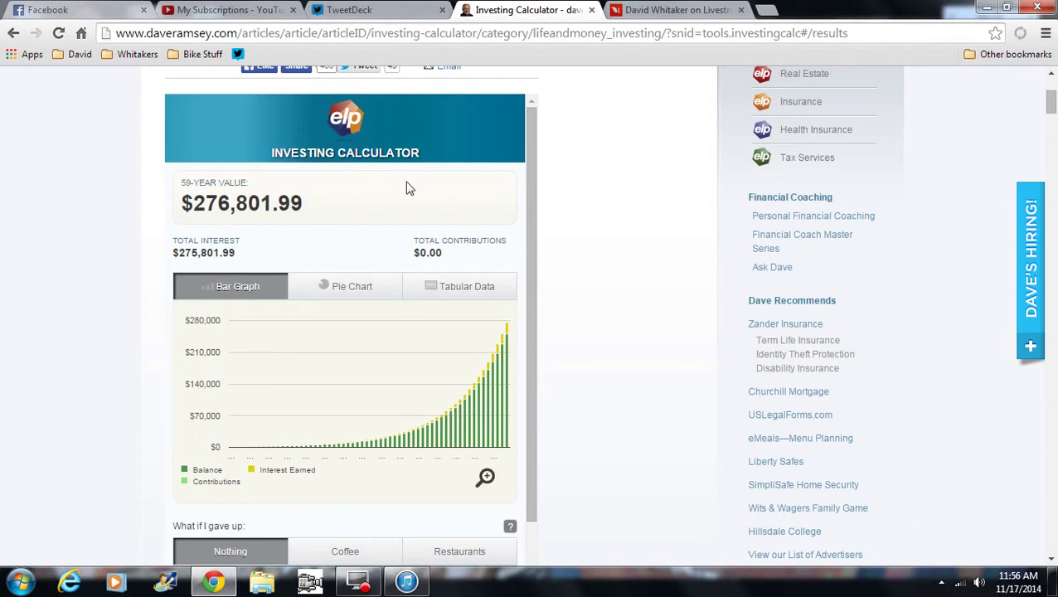
scroll(408, 188, down, 5)
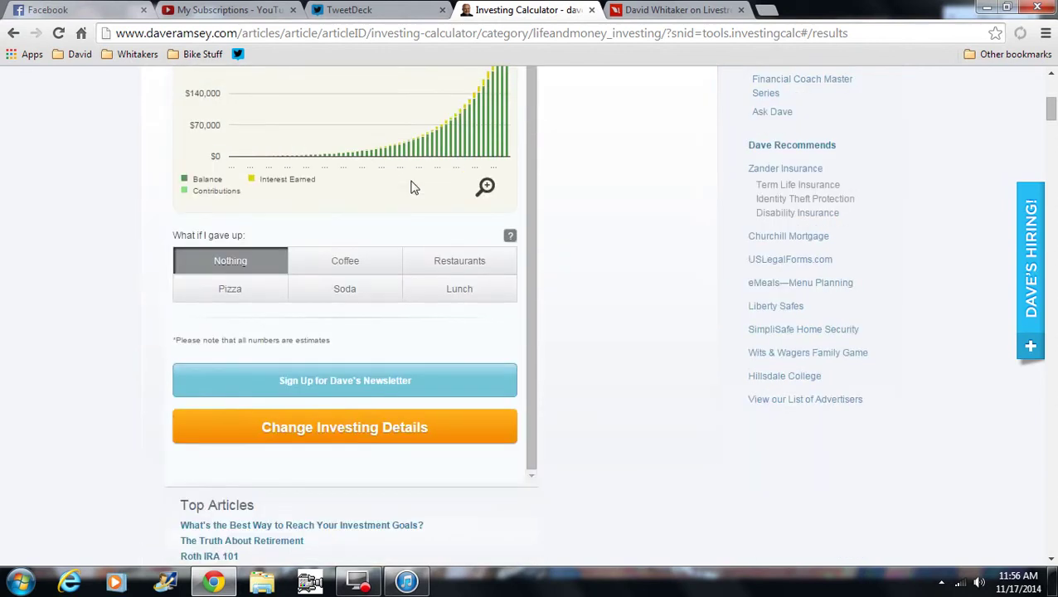
scroll(289, 173, up, 1)
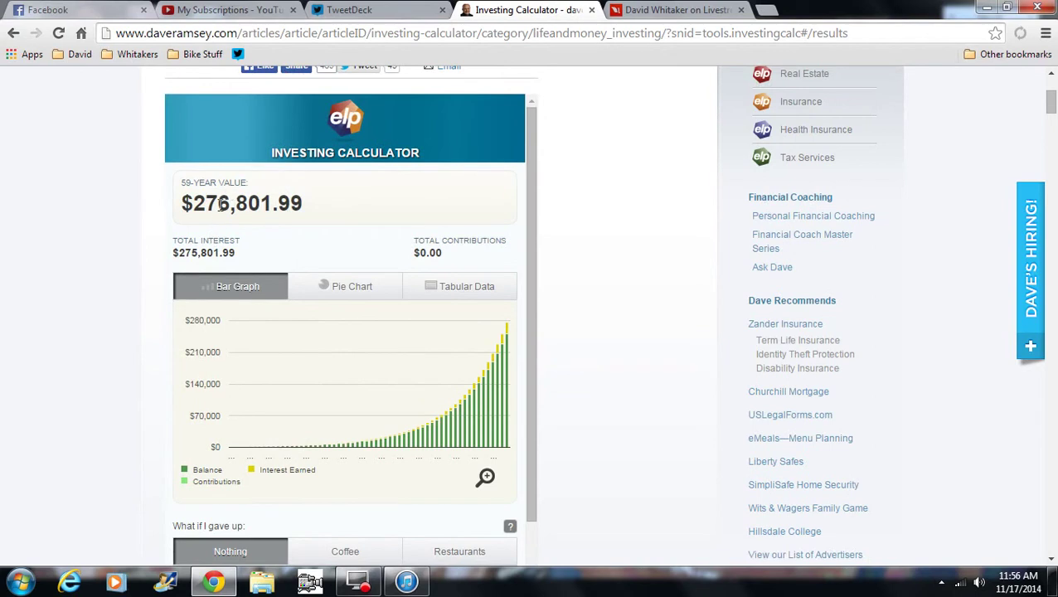
Go back to the input form and set the monthly contribution to 50.00.
click(13, 33)
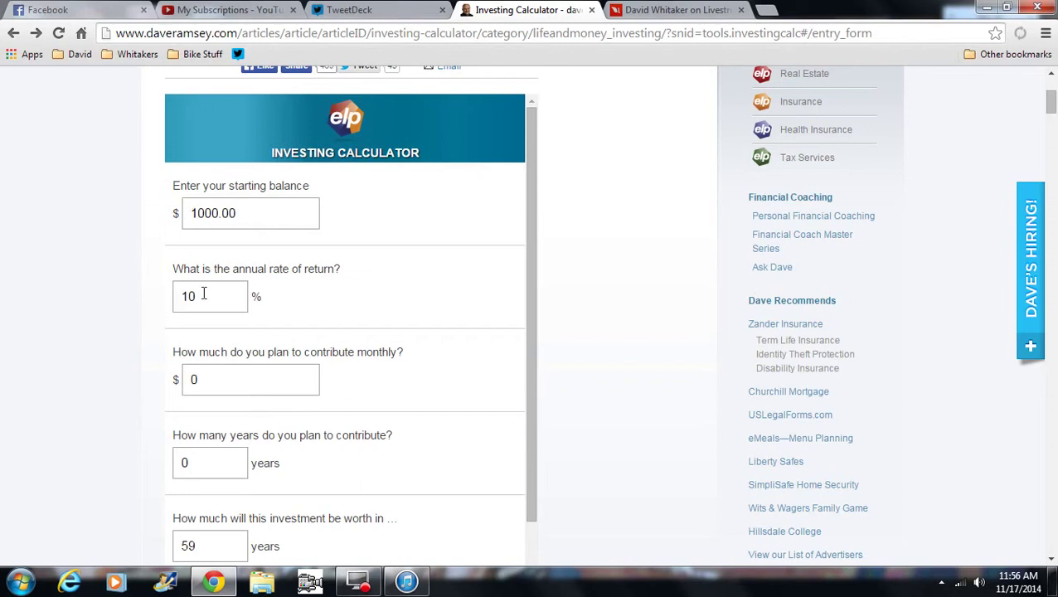
scroll(319, 263, down, 1)
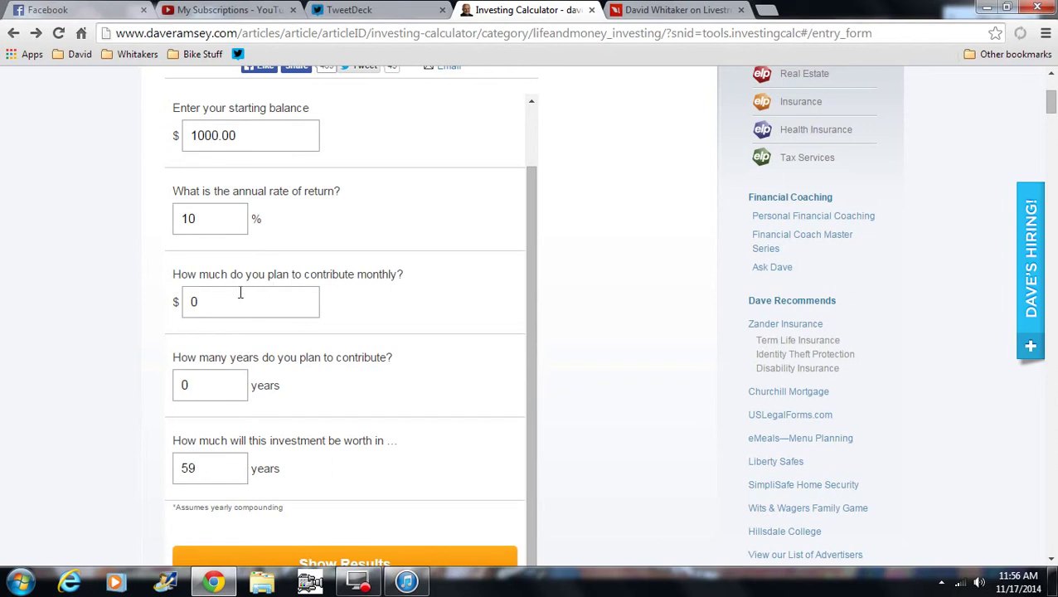
click(205, 300)
key(BackSpace)
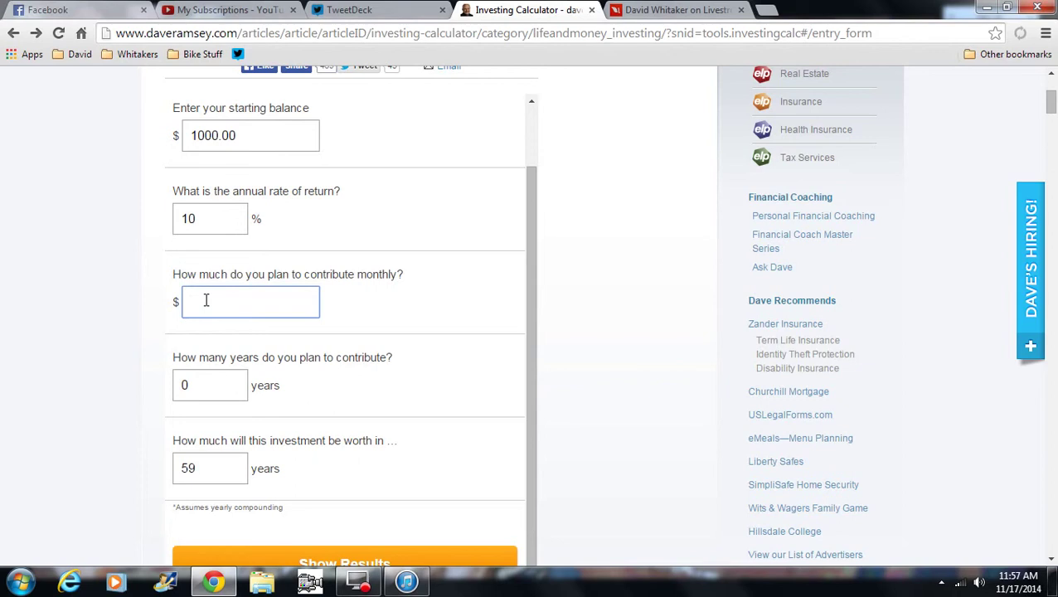
text(50.00)
Set the years to contribute to 21.
click(212, 383)
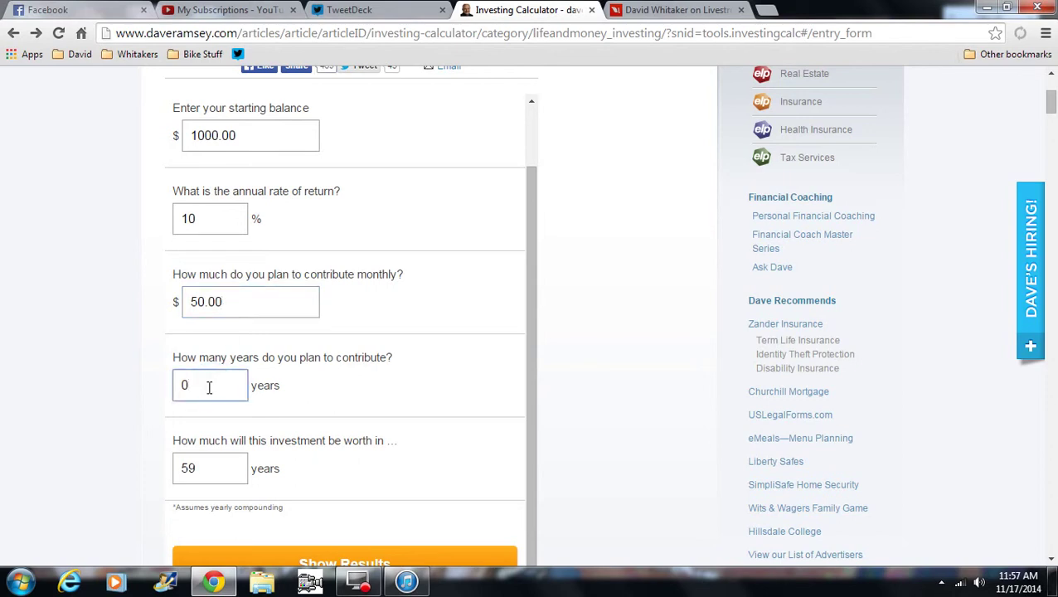
key(BackSpace)
text(21)
scroll(390, 432, down, 1)
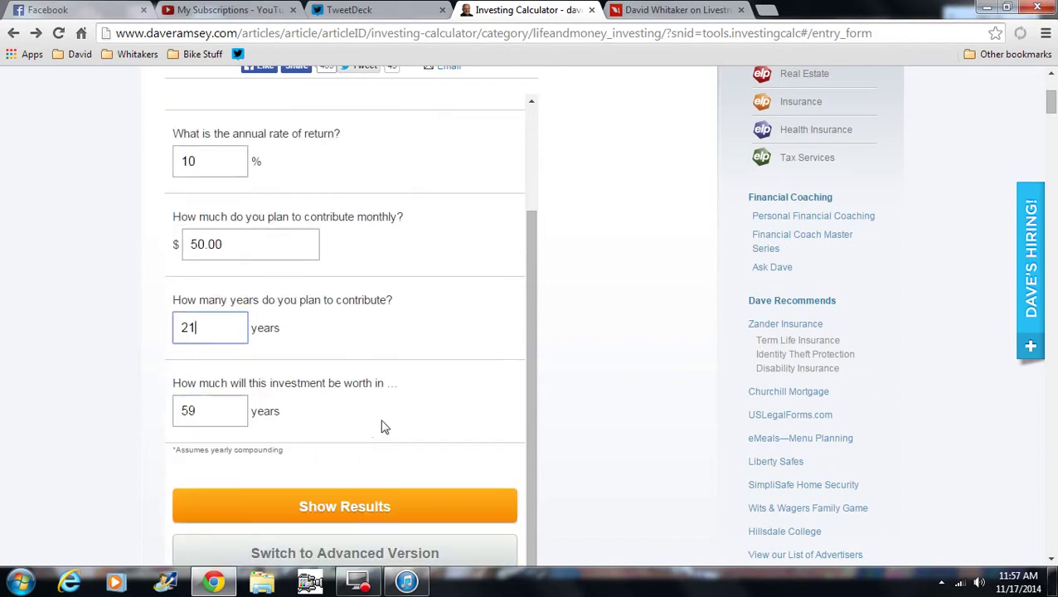
Recalculate: $1,856,823.99 after 59 years, with $12,600.00 contributed and $1 million reached in 2067.
click(336, 504)
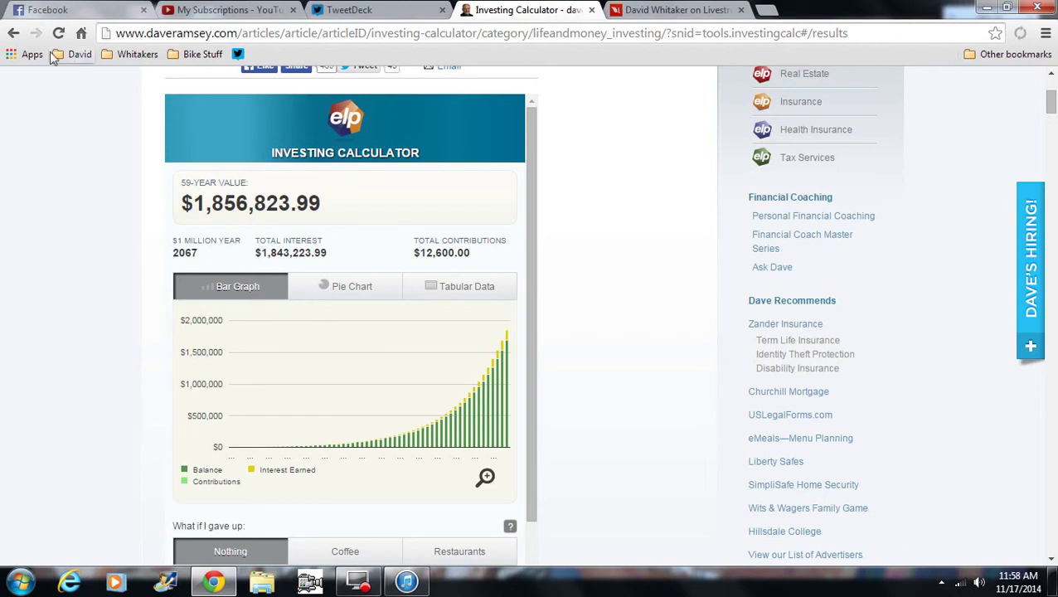
Go back to the form and change the monthly contribution from 50.00 to 100.00.
click(12, 37)
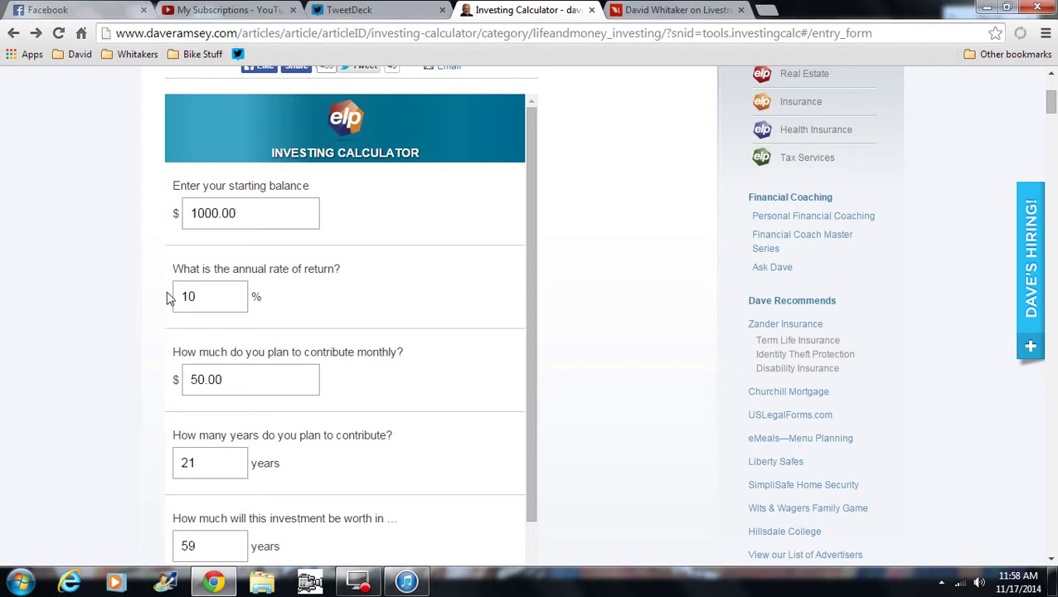
click(194, 379)
key(BackSpace)
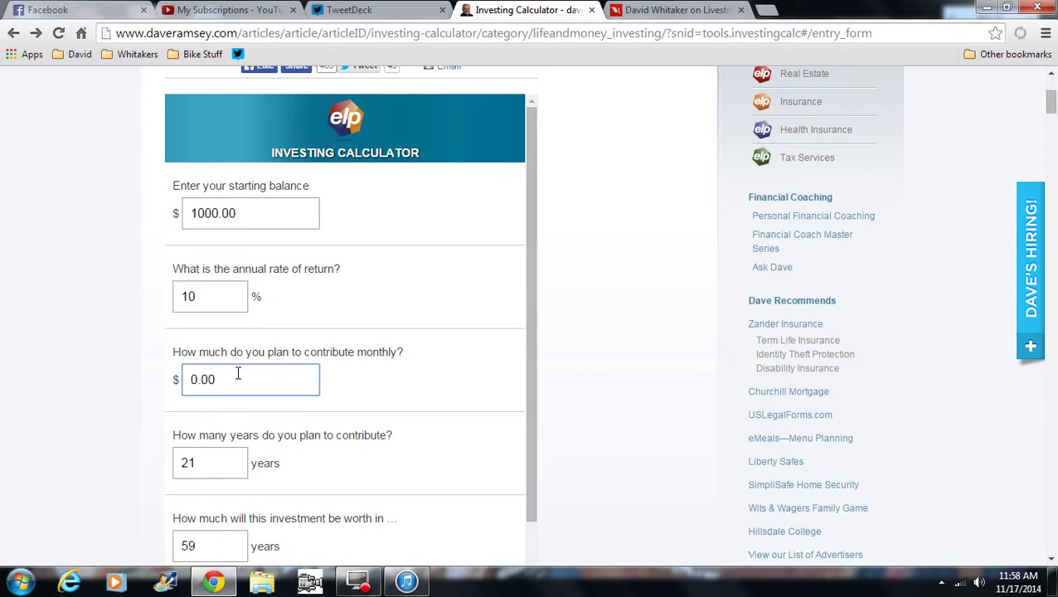
text(10)
scroll(189, 465, down, 2)
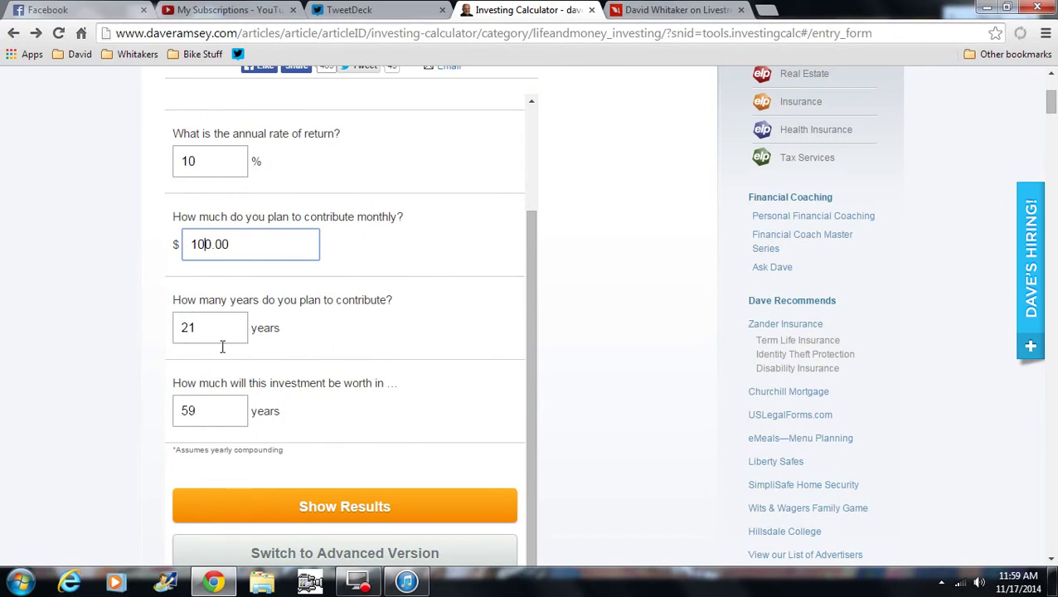
Recalculate with $100 monthly: $3,436,846.52 after 59 years, with $25,200.00 contributed.
click(319, 507)
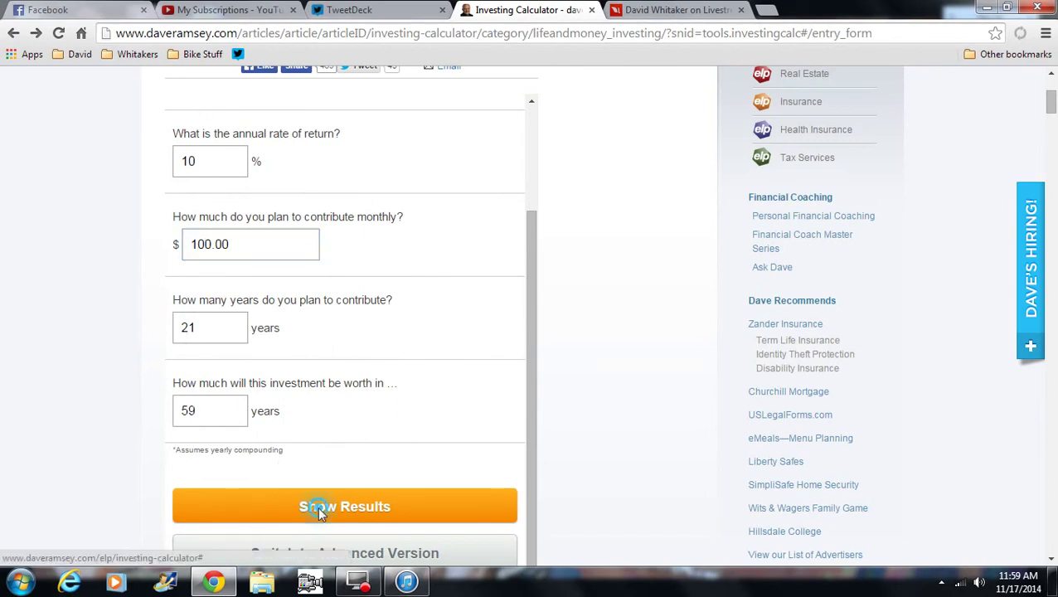